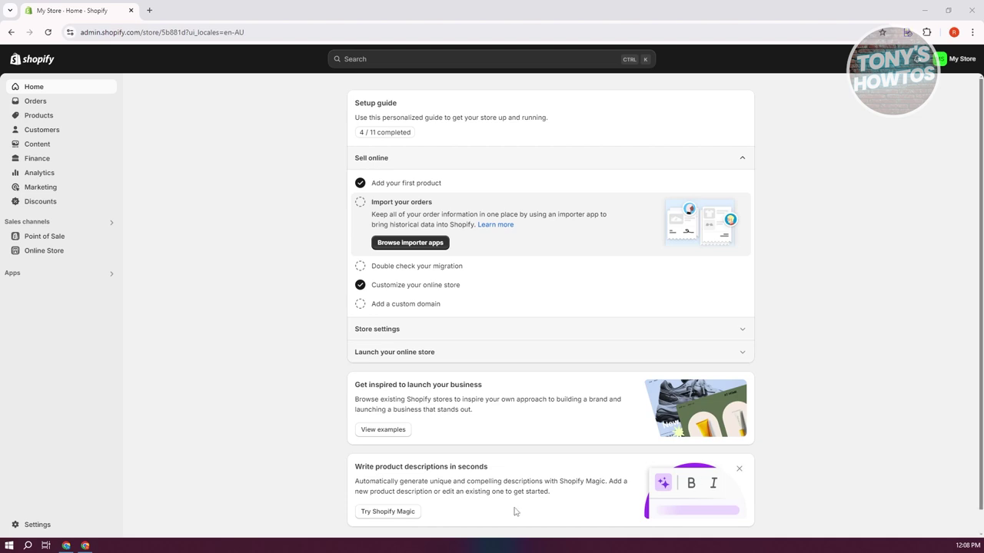
# - Open the Shopify store settings from the left sidebar to reach the General page
pyautogui.click(60, 517)
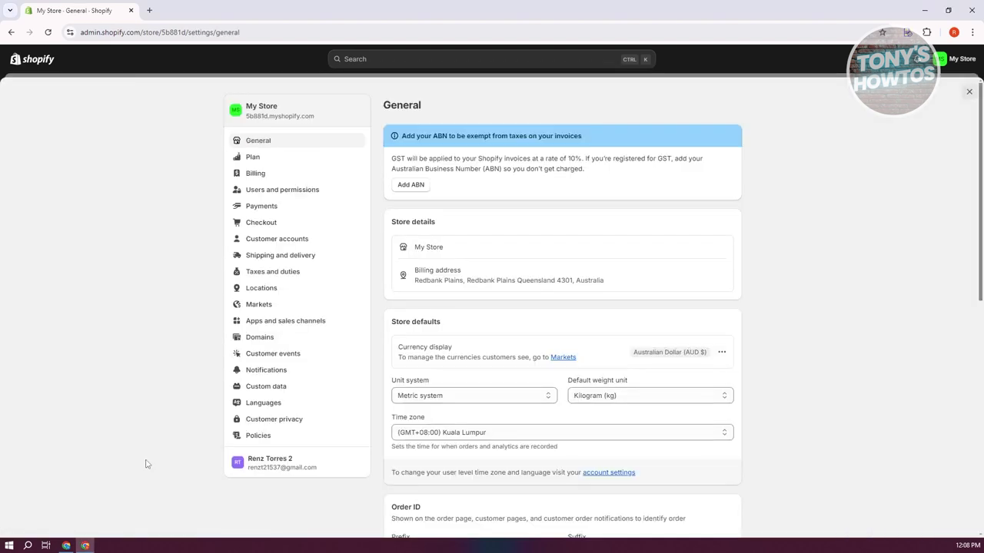
# - Pass through the Plan settings page and open the Payments settings
pyautogui.click(266, 160)
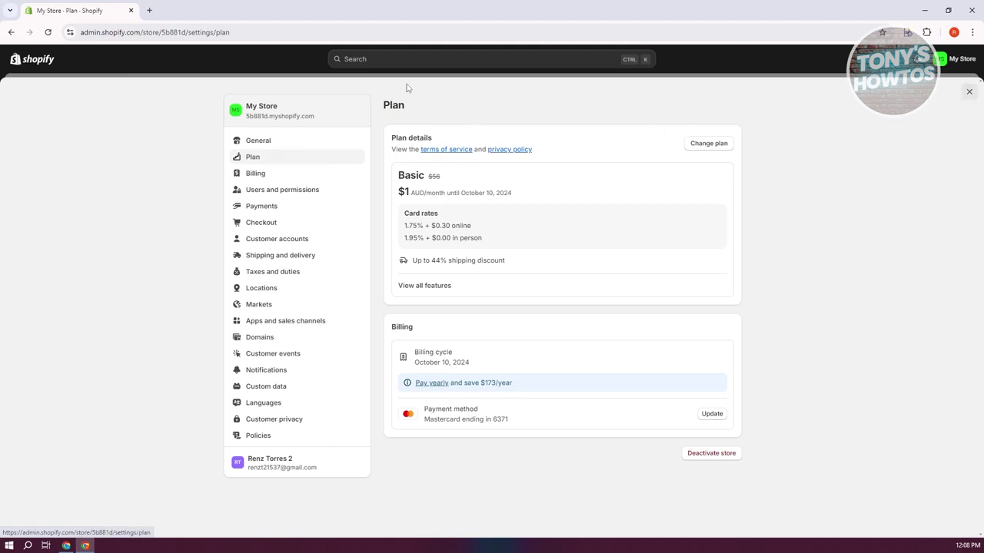
pyautogui.click(268, 209)
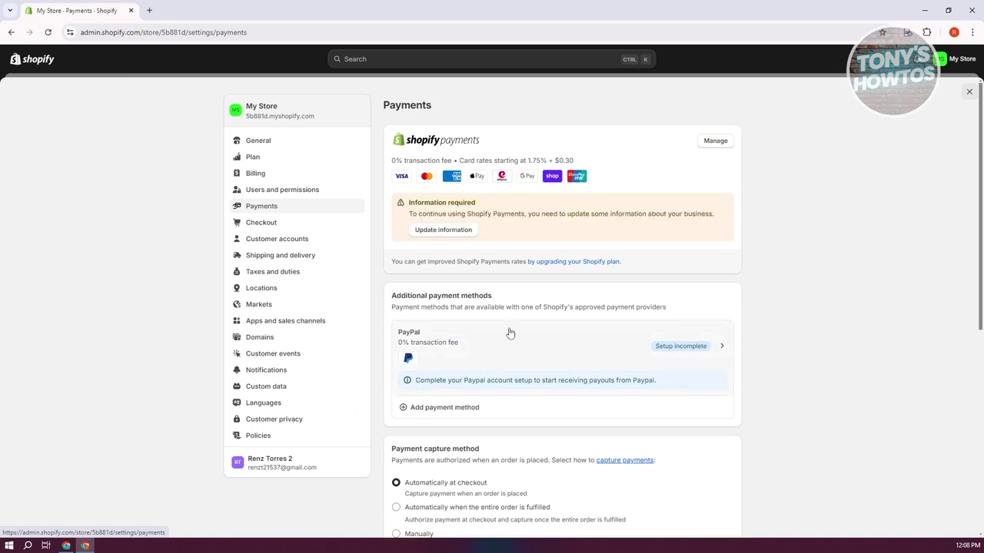
pyautogui.moveTo(389, 302); pyautogui.dragTo(527, 293)
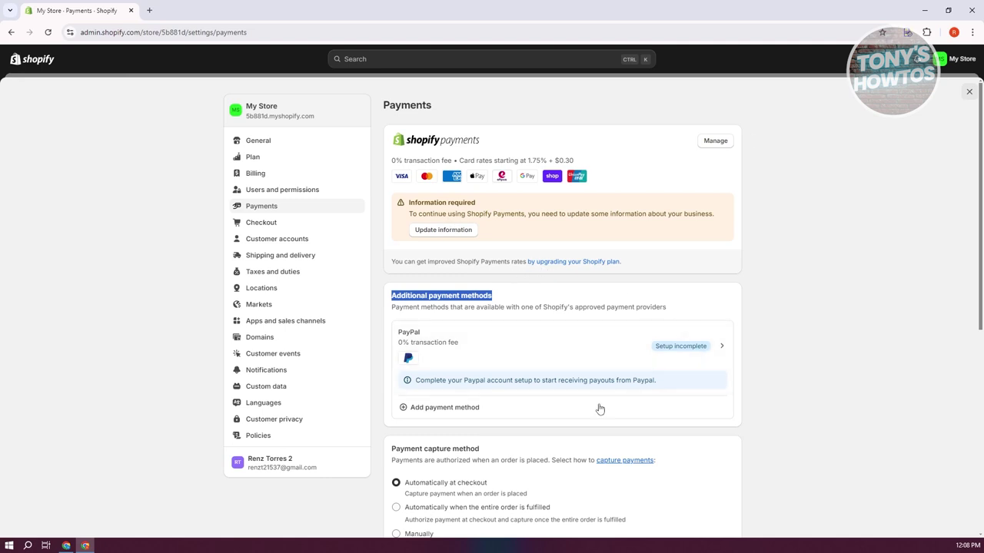
# - Open the PayPal Express Checkout method and start deactivating it
pyautogui.click(652, 345)
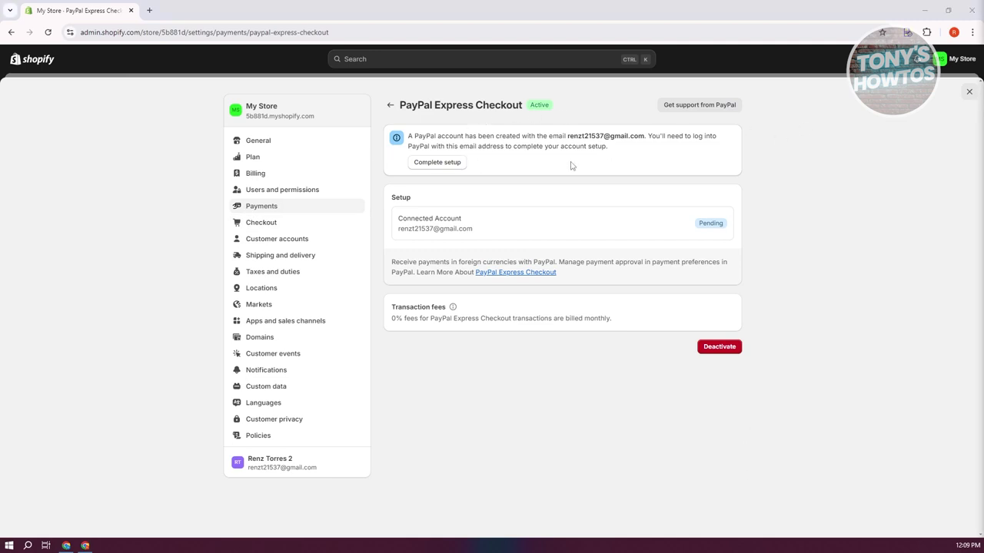
pyautogui.click(730, 346)
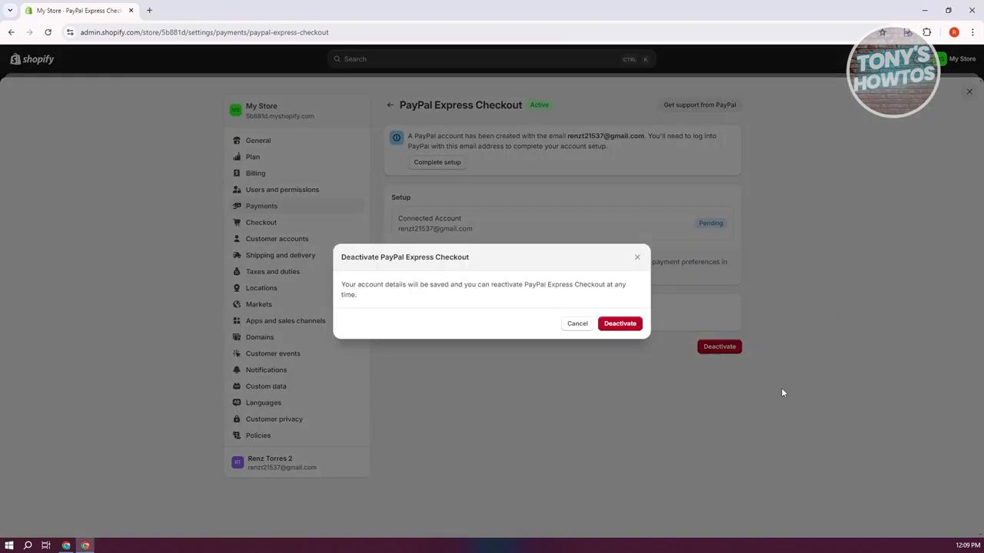
# - Confirm PayPal Express Checkout deactivation, then start activating PayPal again from Payments
pyautogui.click(625, 322)
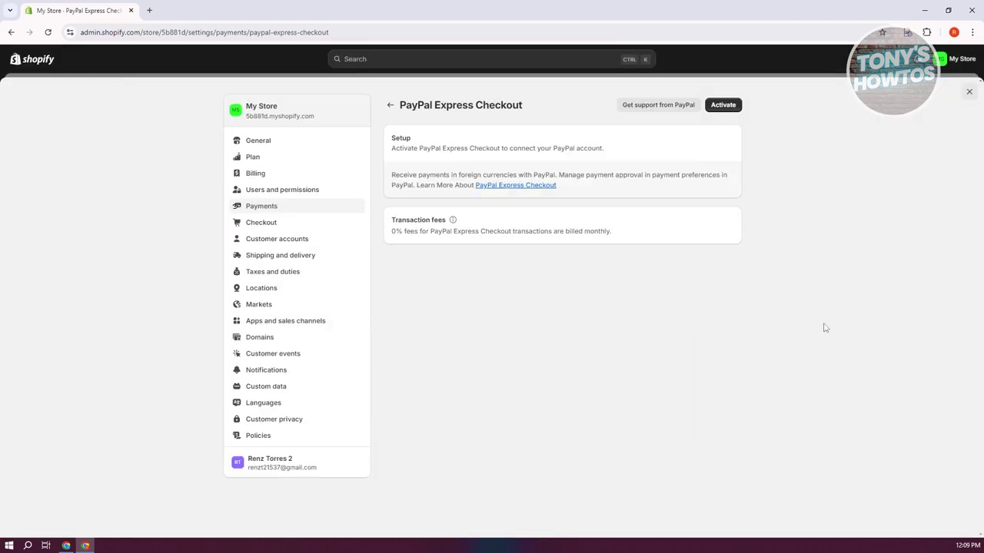
pyautogui.click(390, 104)
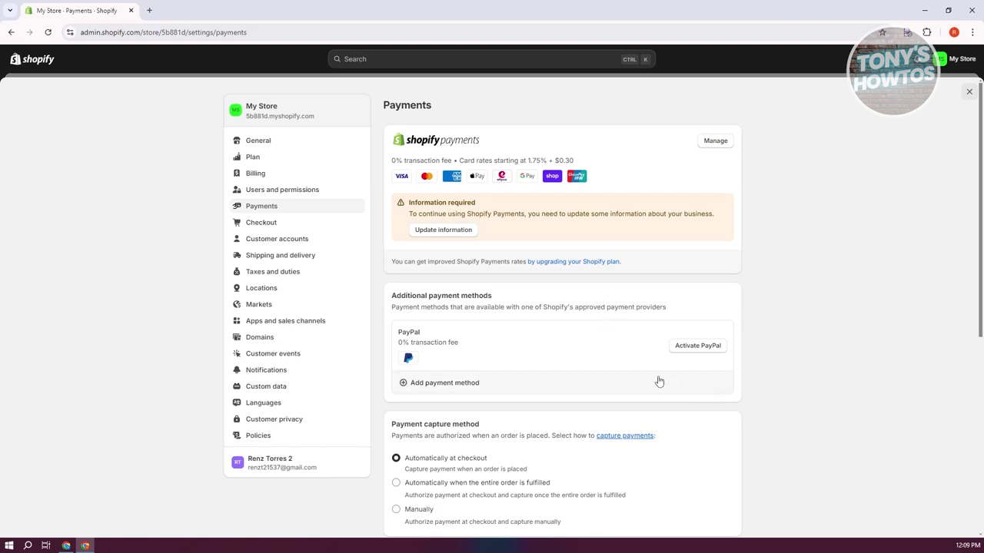
pyautogui.click(697, 345)
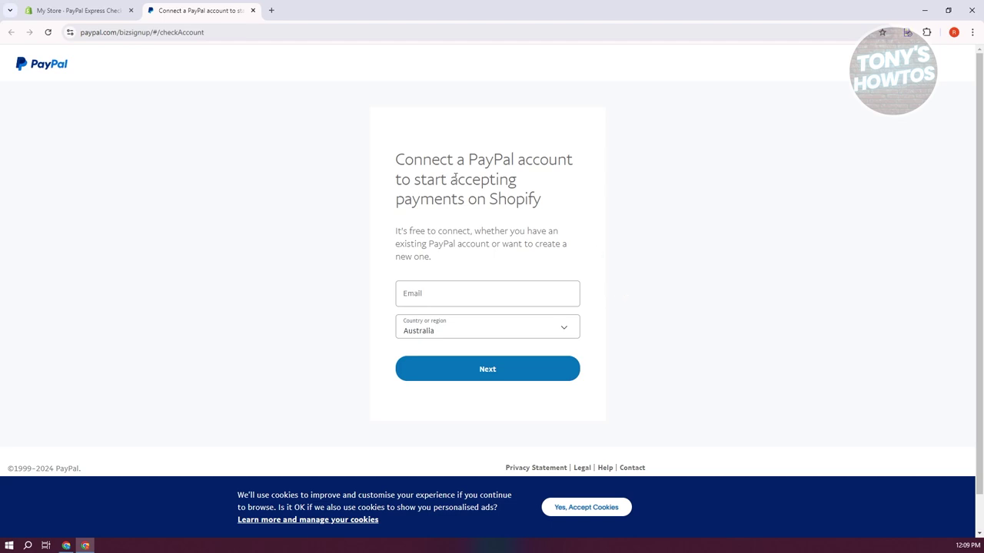
# - Enter the PayPal account email, keep Australia as country, and accept the cookie prompt
pyautogui.moveTo(391, 154); pyautogui.dragTo(555, 195)
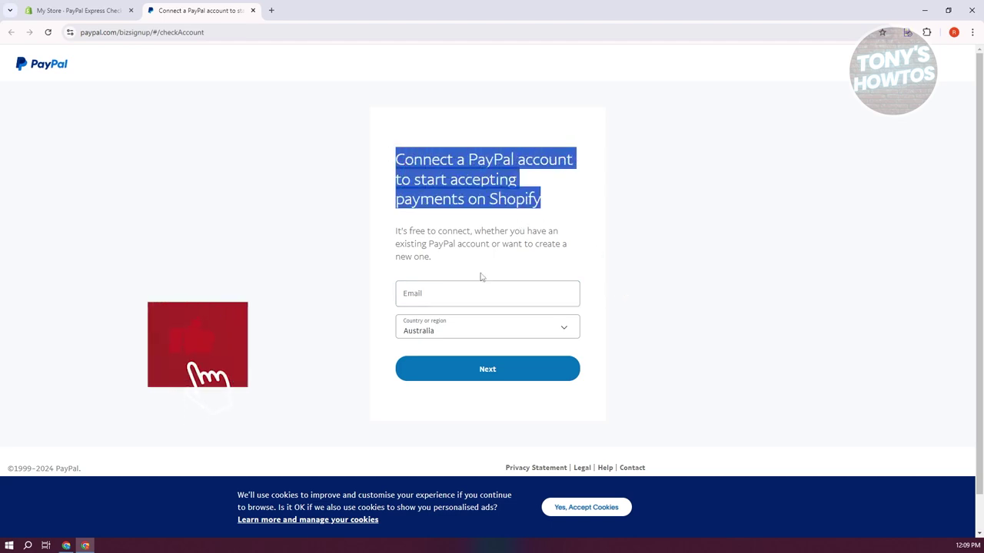
pyautogui.click(467, 296)
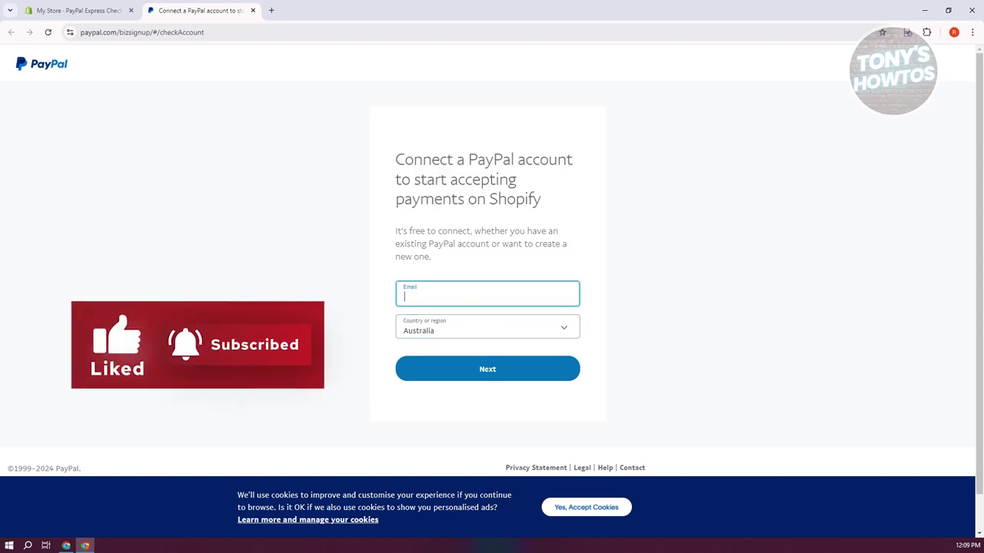
pyautogui.click(571, 336)
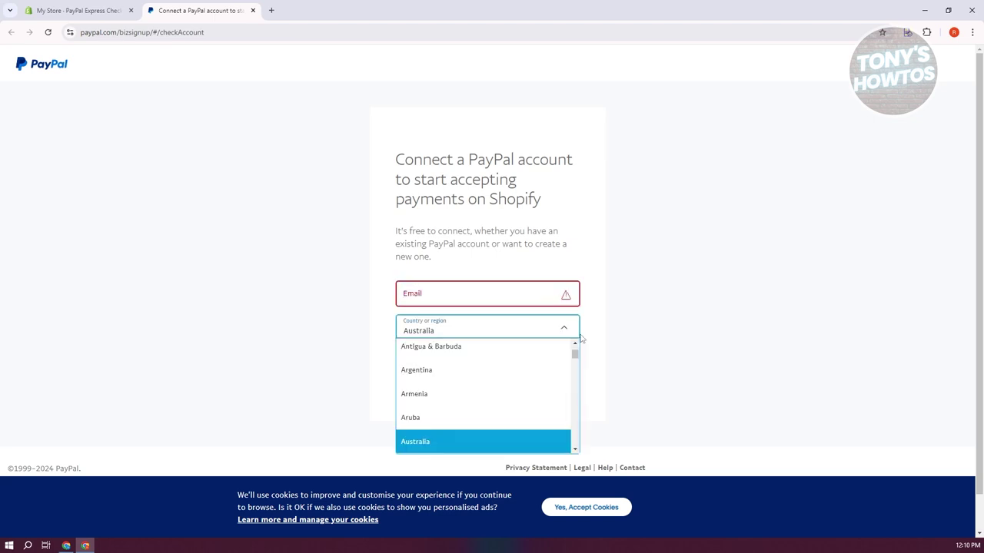
pyautogui.click(646, 333)
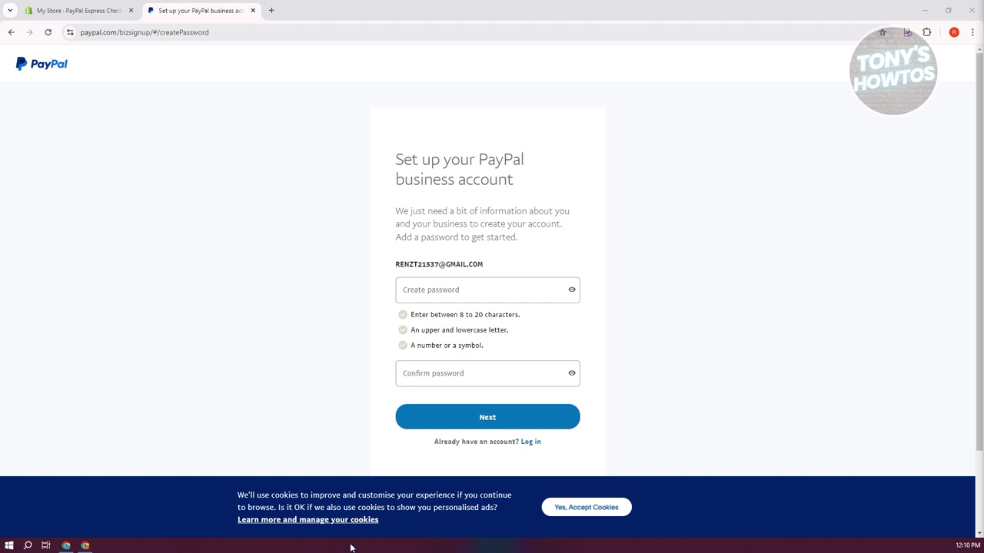
pyautogui.click(614, 513)
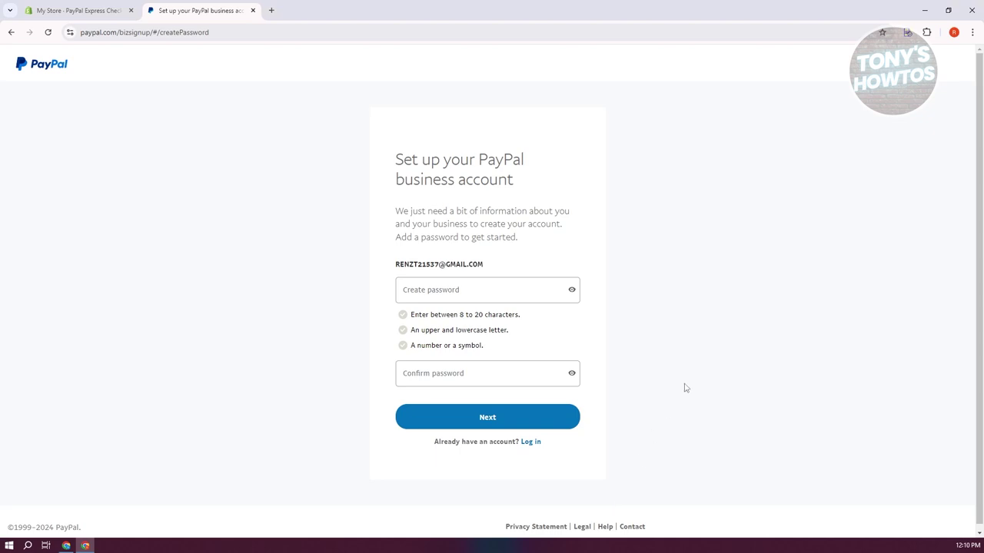
# - Log in with the existing PayPal account to reach the business type question
pyautogui.click(529, 446)
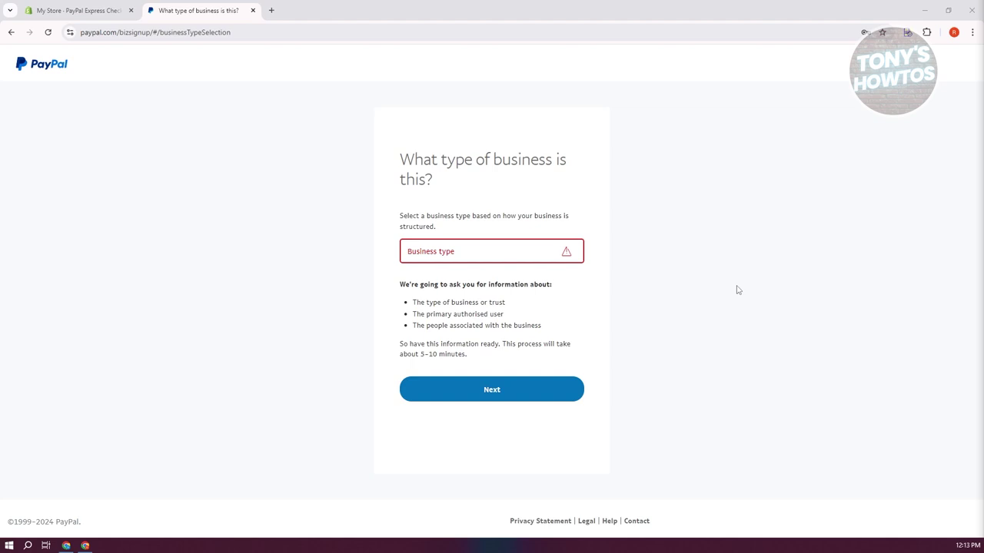
# - Choose Sole trader as the PayPal business type and continue to business details
pyautogui.click(480, 265)
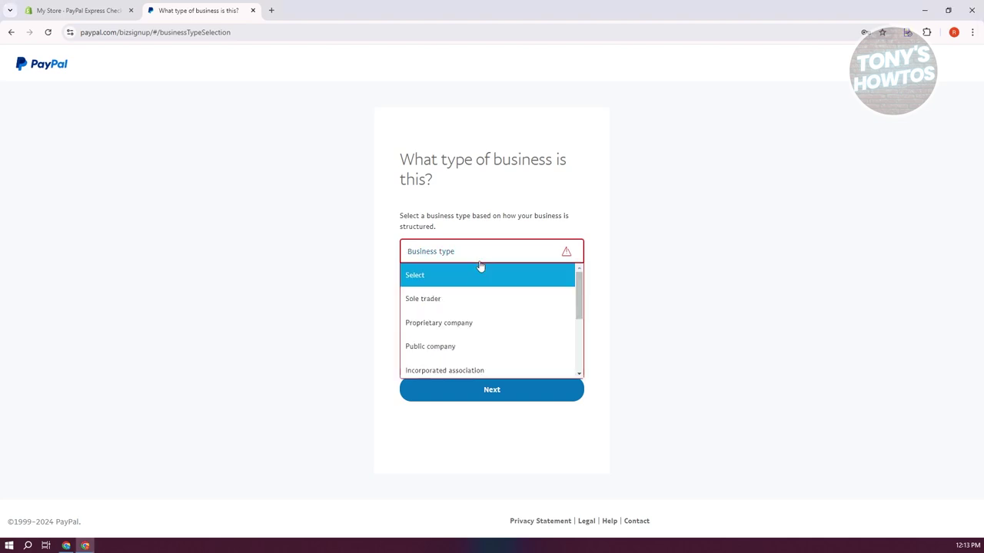
pyautogui.click(505, 302)
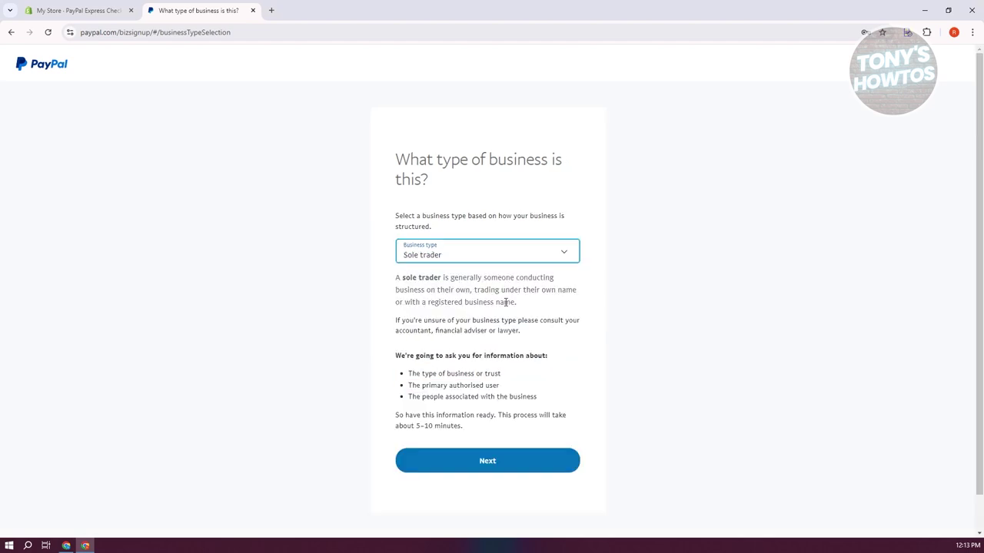
pyautogui.click(569, 248)
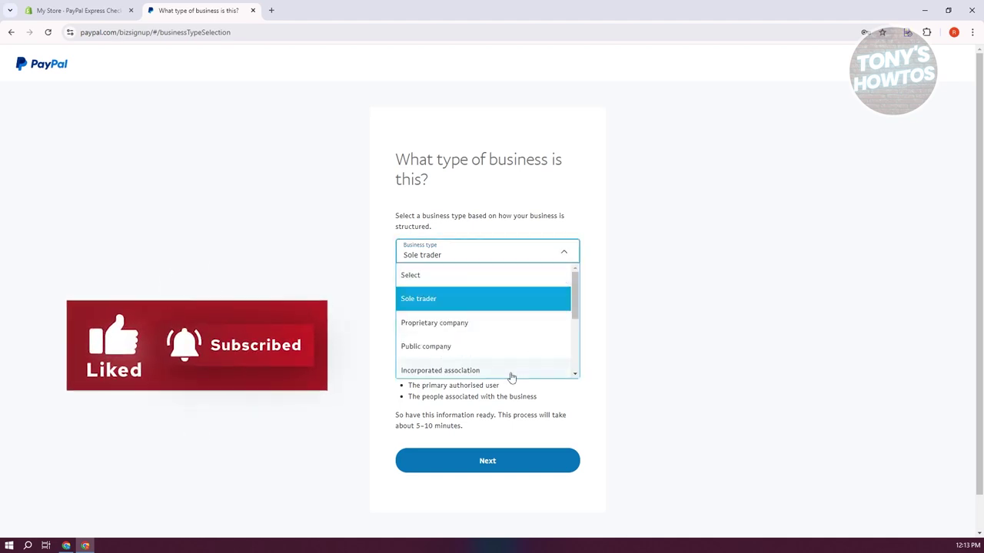
pyautogui.click(701, 303)
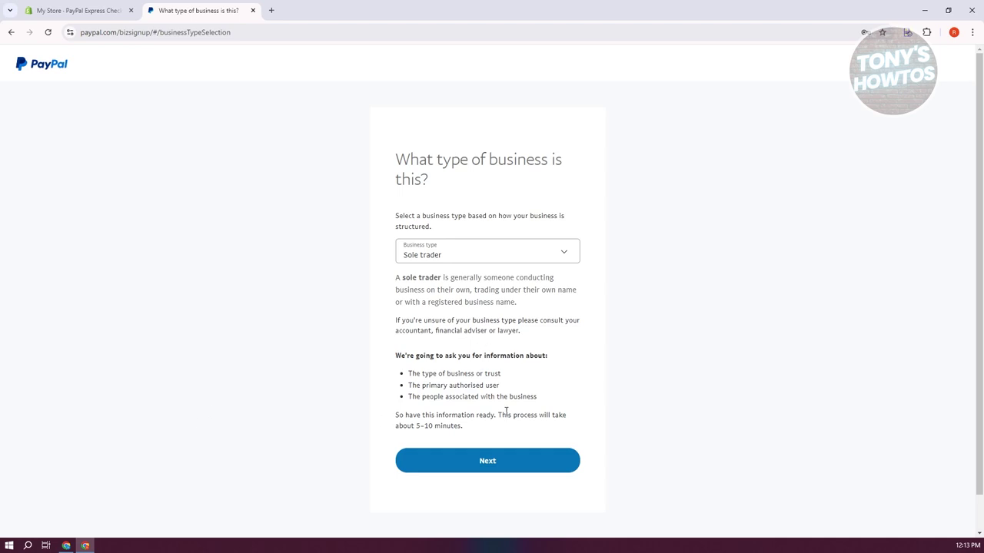
pyautogui.click(521, 466)
# - Work down the business details form, entering the ABN
pyautogui.scroll(-3, 691, 338)
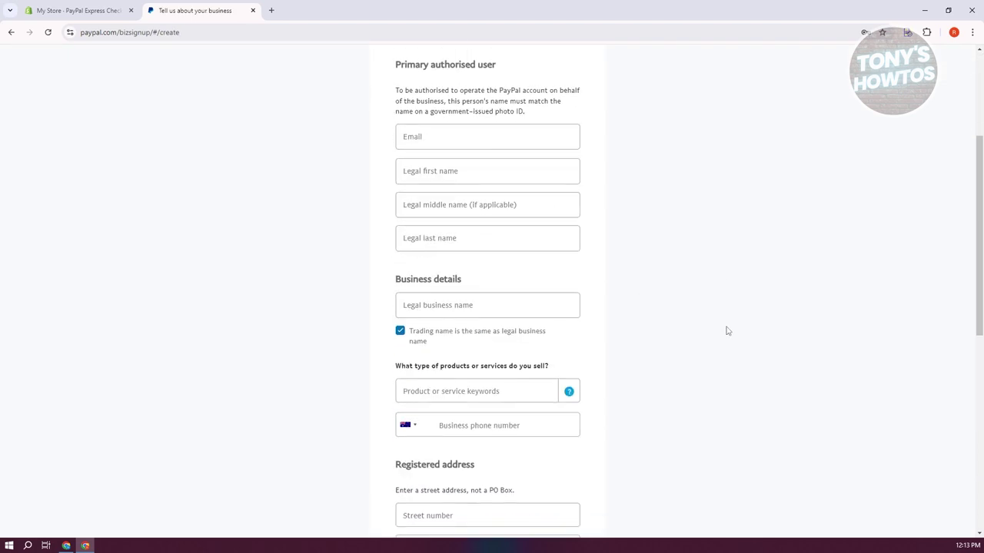
pyautogui.scroll(-4, 716, 361)
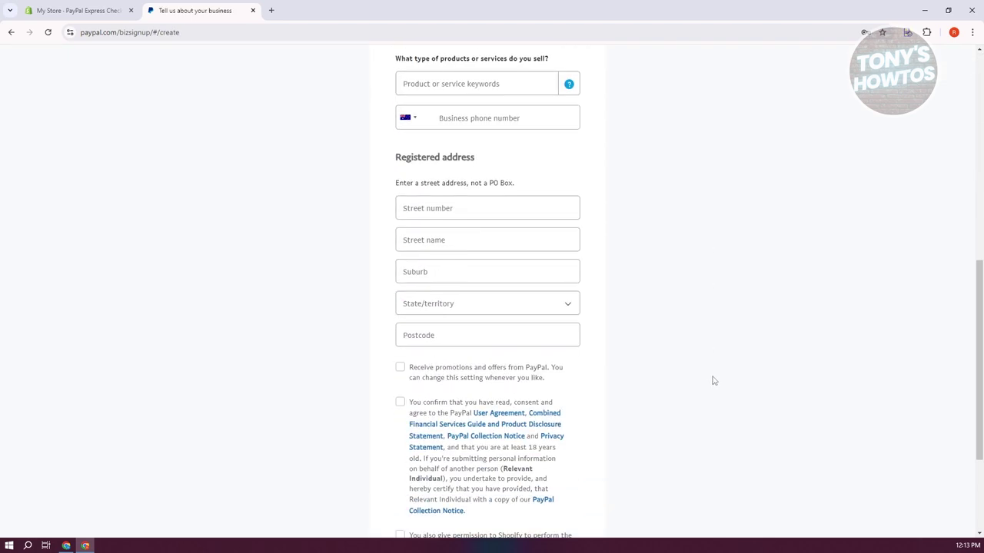
pyautogui.scroll(-2, 712, 381)
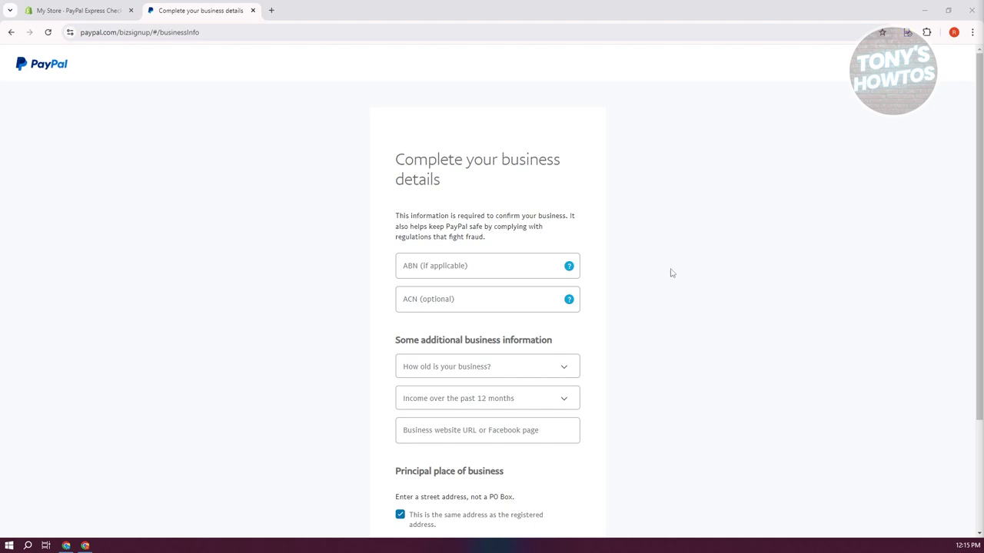
pyautogui.click(440, 270)
pyautogui.scroll(-2, 819, 327)
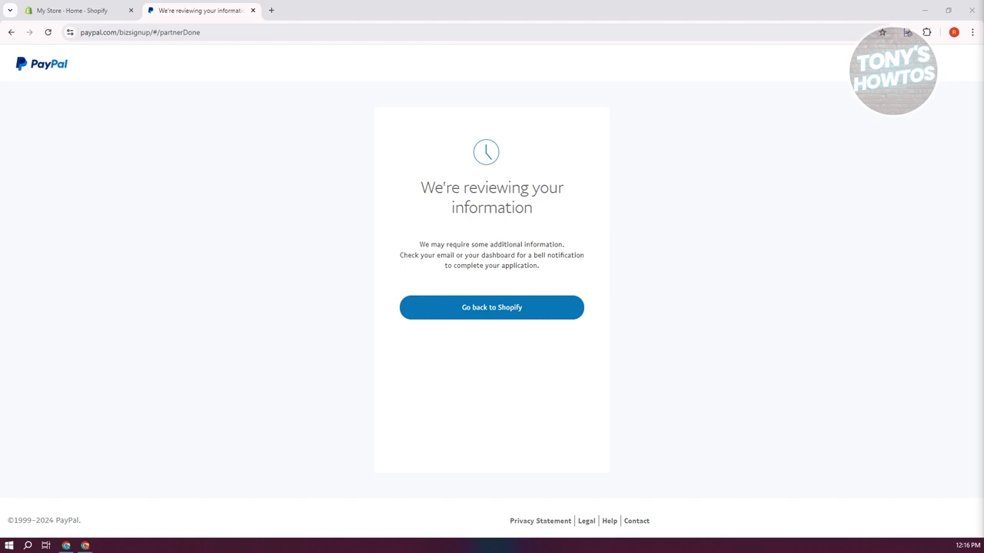
# - Return to Shopify, open the PayPal method to confirm it's connected, and check alerts
pyautogui.click(528, 303)
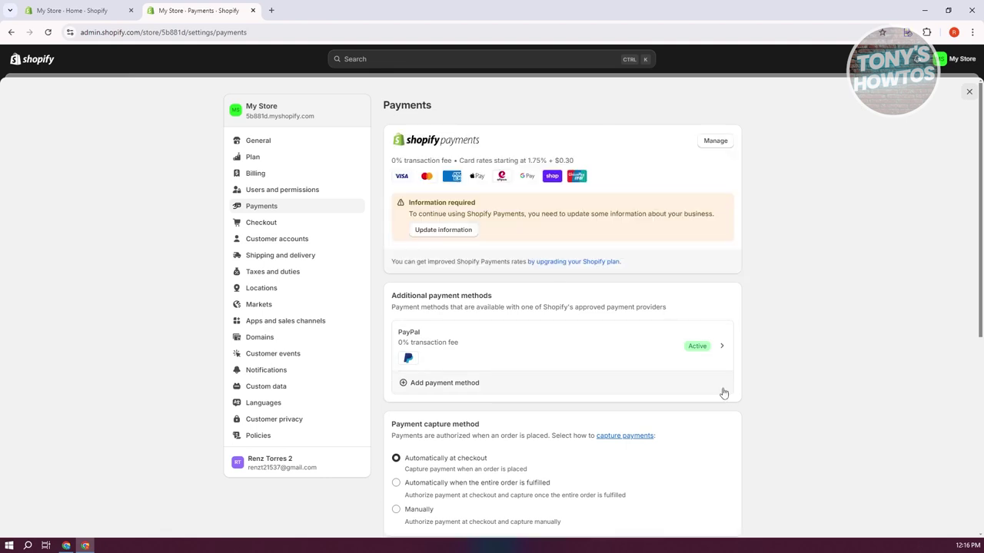
pyautogui.click(542, 350)
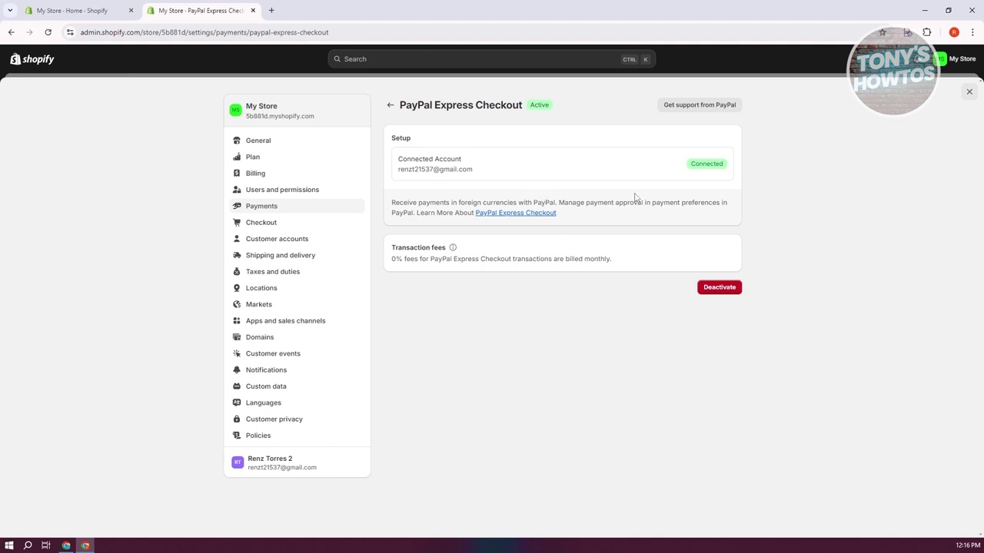
pyautogui.click(917, 56)
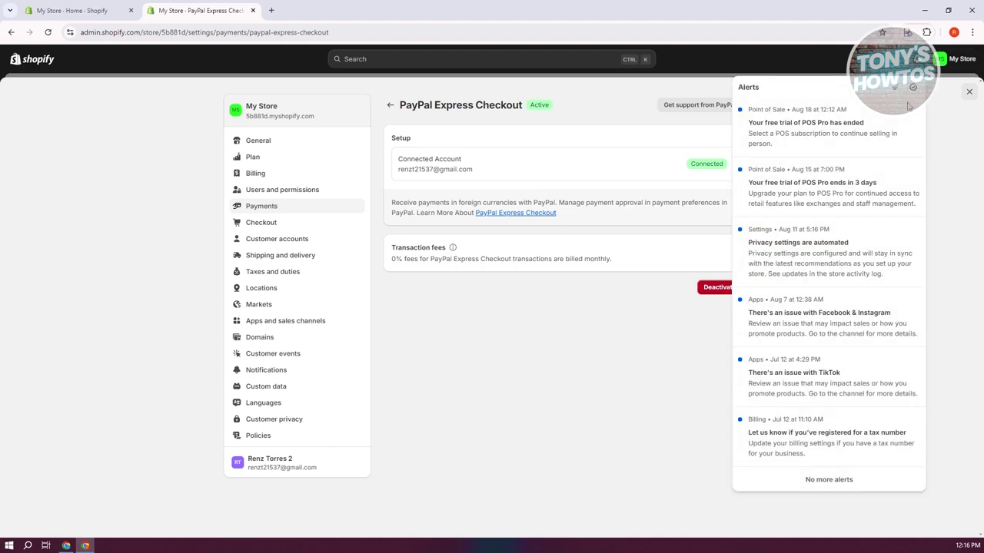
pyautogui.click(653, 361)
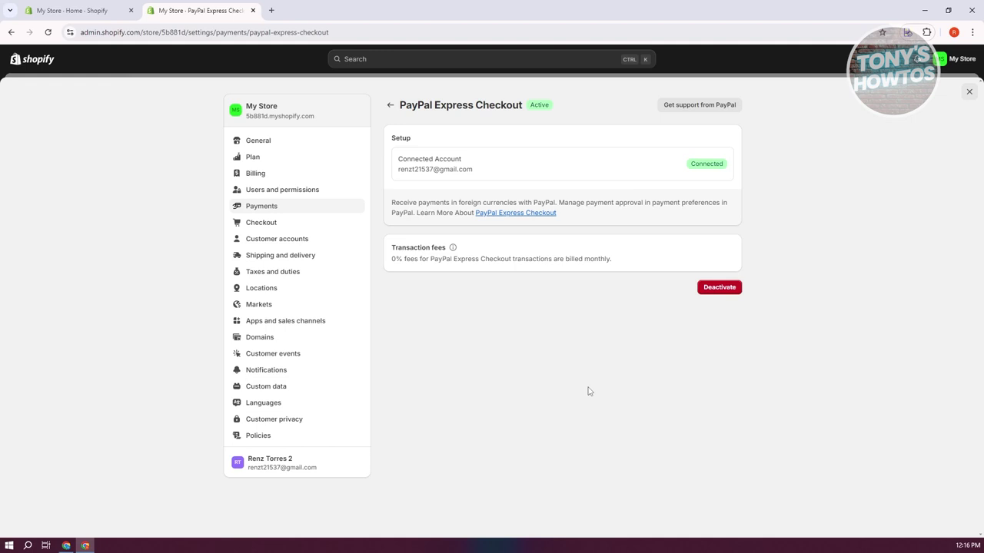